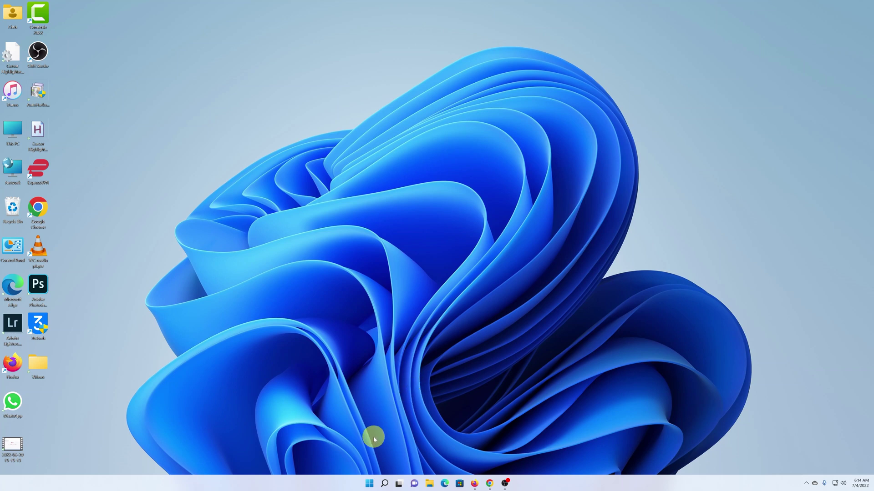
Search the Start menu for 'snipping' and launch Snipping Tool from the best match.
{"action": "left_click", "coordinate": [368, 485]}
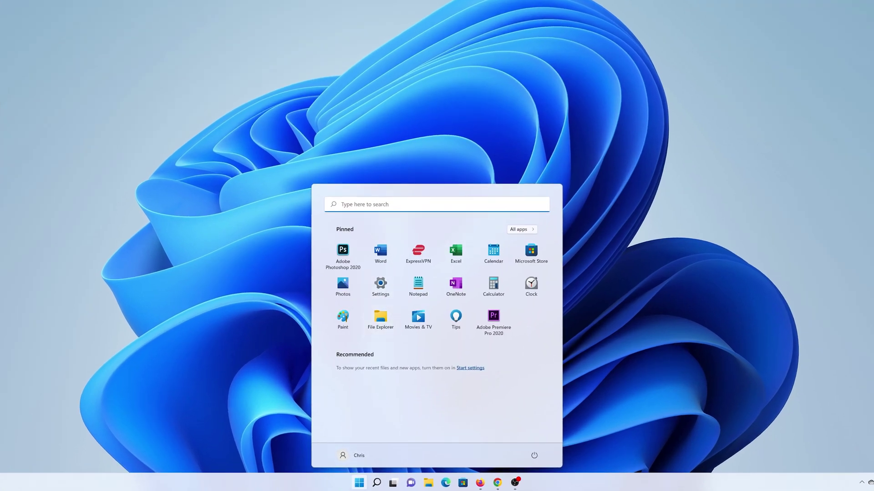
{"action": "key", "text": "super+s"}
{"action": "type", "text": "s"}
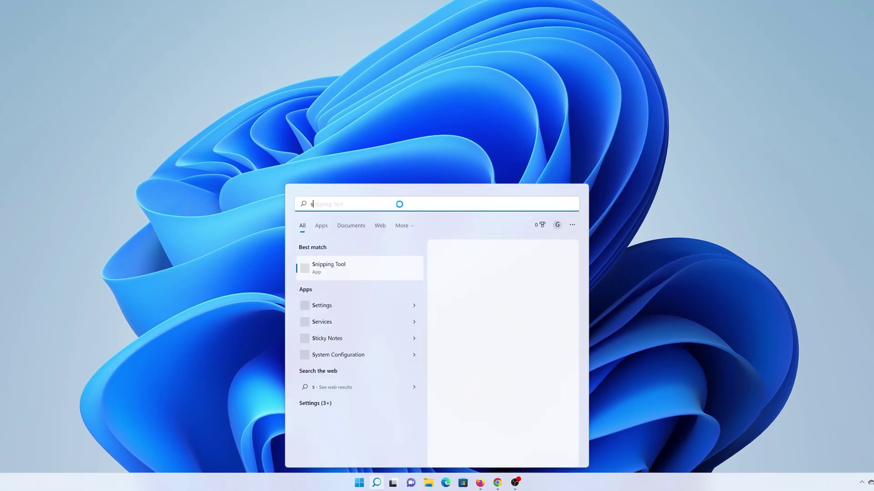
{"action": "type", "text": "nipping"}
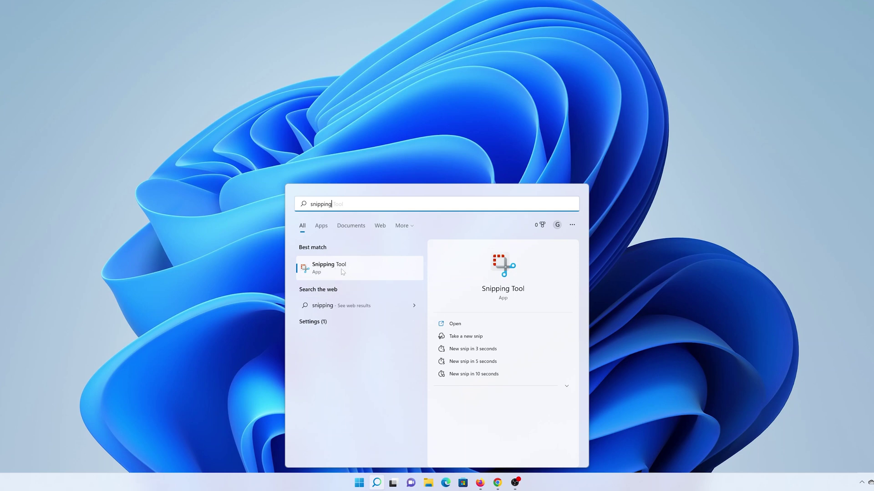
{"action": "left_click", "coordinate": [342, 269]}
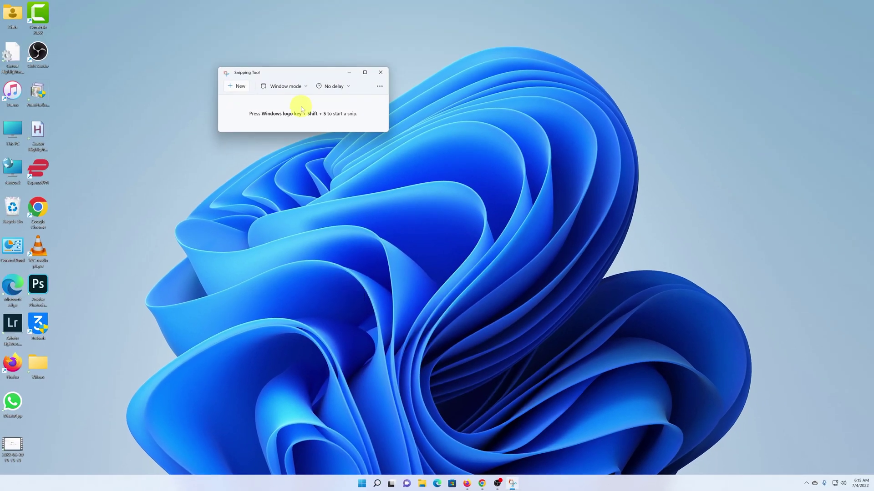
Move the window toward centre; check mode, delay and More options, keeping Rectangle and No delay.
{"action": "left_click_drag", "start_coordinate": [306, 77], "coordinate": [417, 150]}
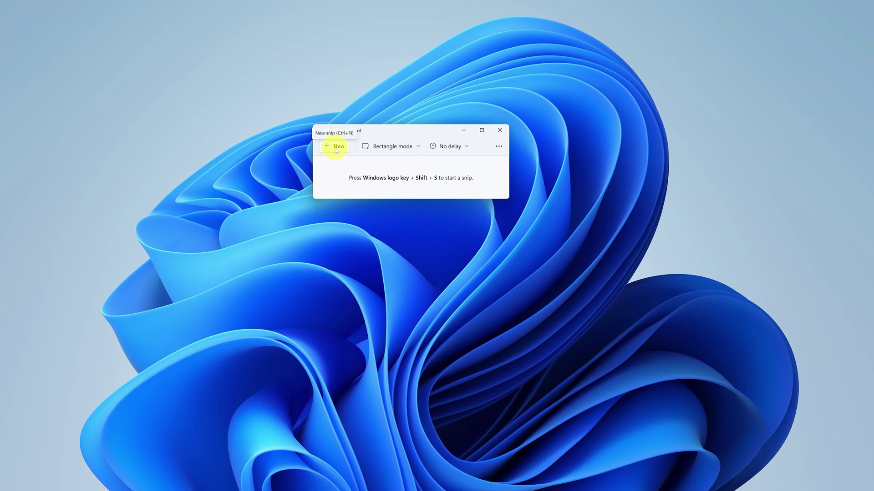
{"action": "left_click", "coordinate": [389, 149]}
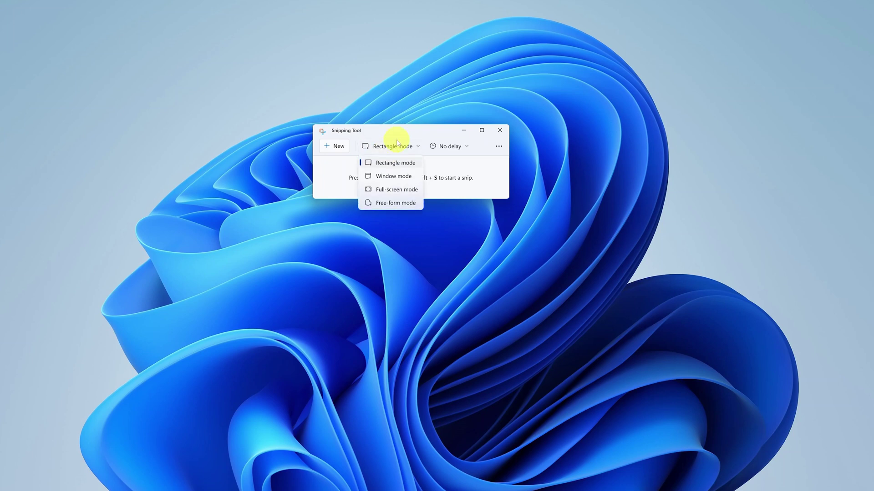
{"action": "left_click", "coordinate": [394, 144]}
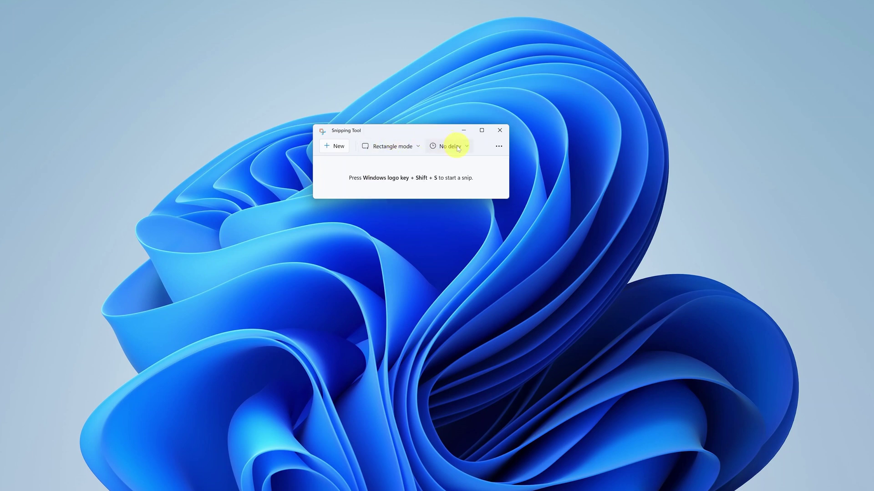
{"action": "left_click", "coordinate": [458, 148]}
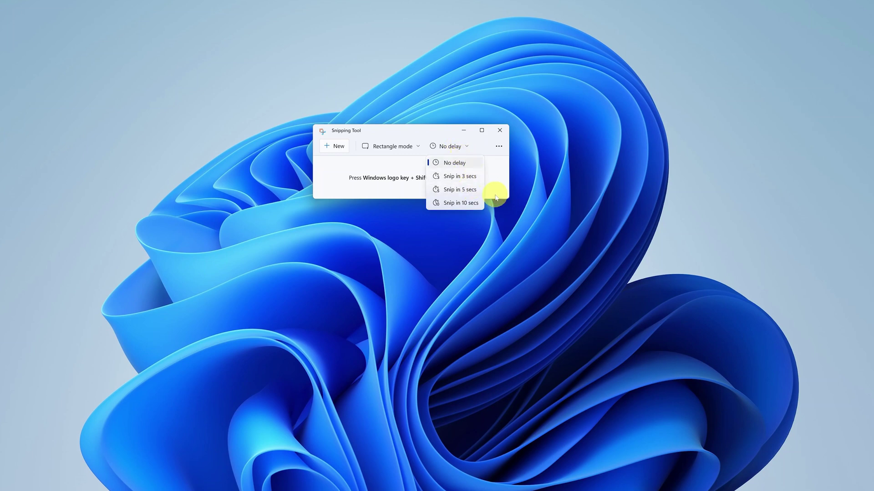
{"action": "left_click", "coordinate": [501, 216]}
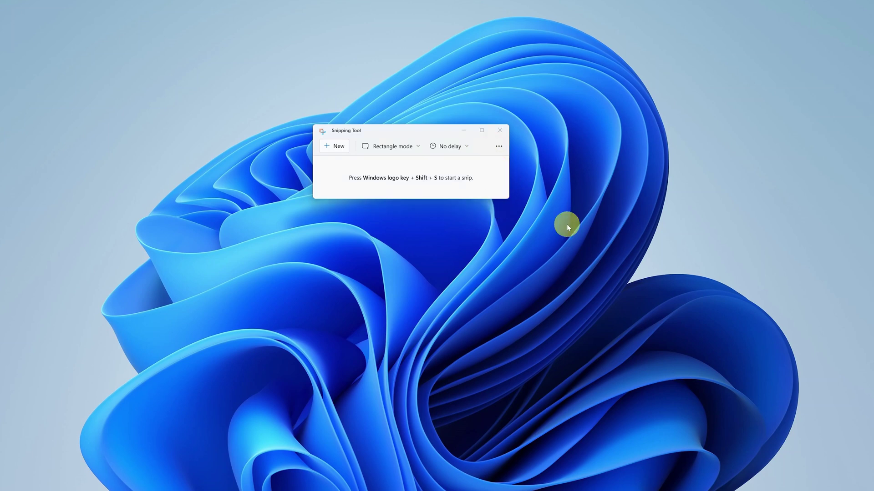
{"action": "left_click", "coordinate": [499, 147]}
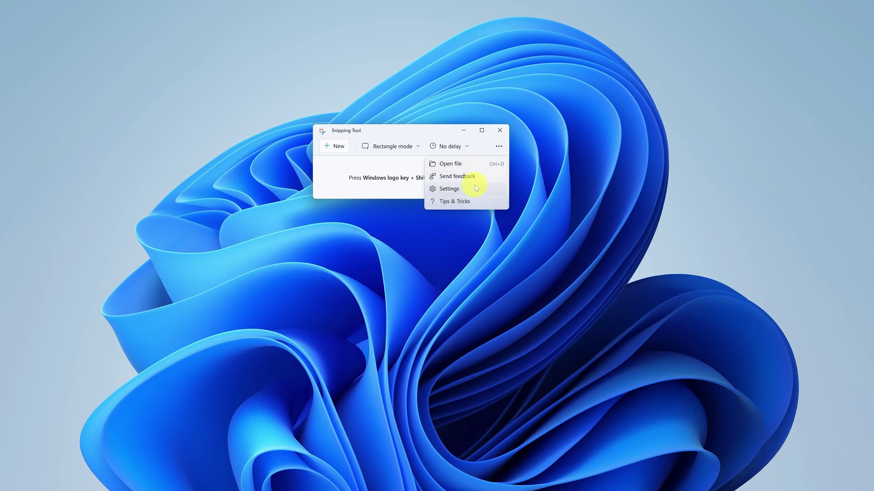
{"action": "left_click", "coordinate": [604, 195]}
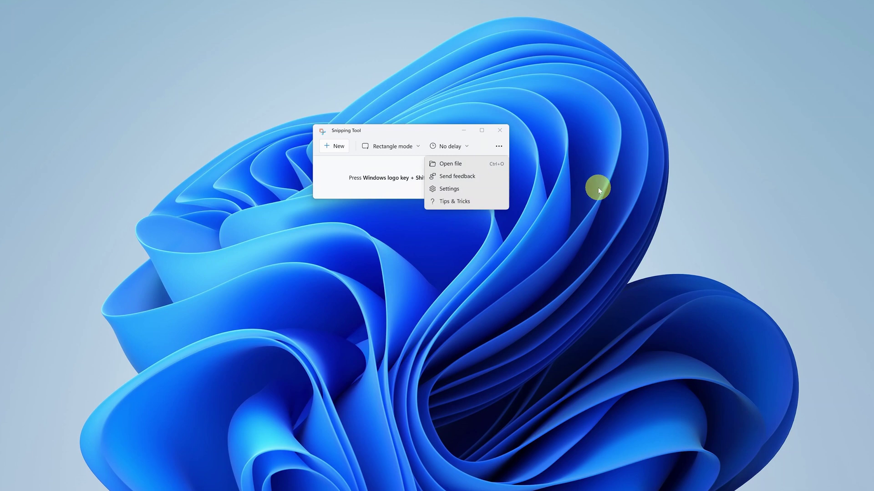
{"action": "left_click", "coordinate": [409, 129]}
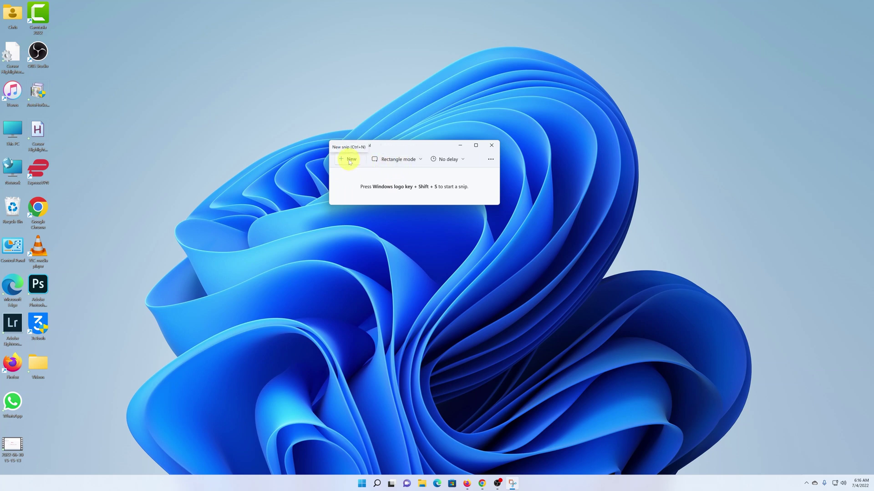
Capture a rectangle of the wallpaper's upper-left area and move the editor window up and left.
{"action": "left_click", "coordinate": [349, 160]}
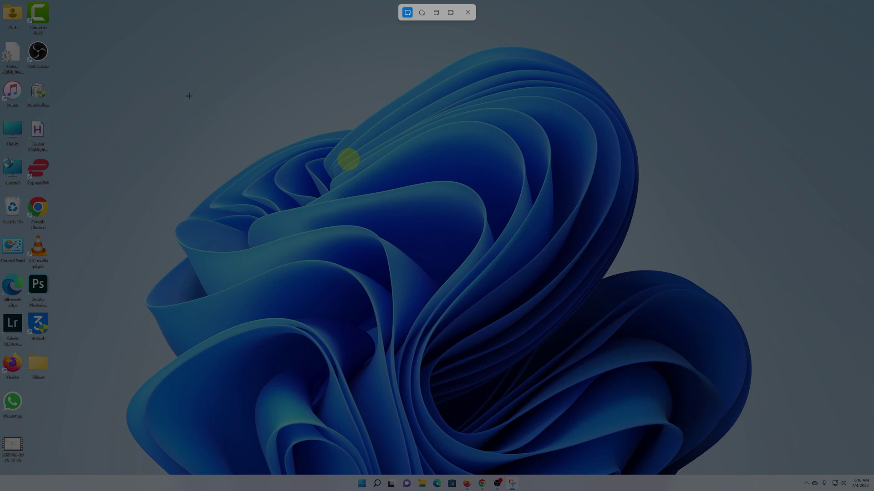
{"action": "left_click_drag", "start_coordinate": [149, 93], "coordinate": [646, 370]}
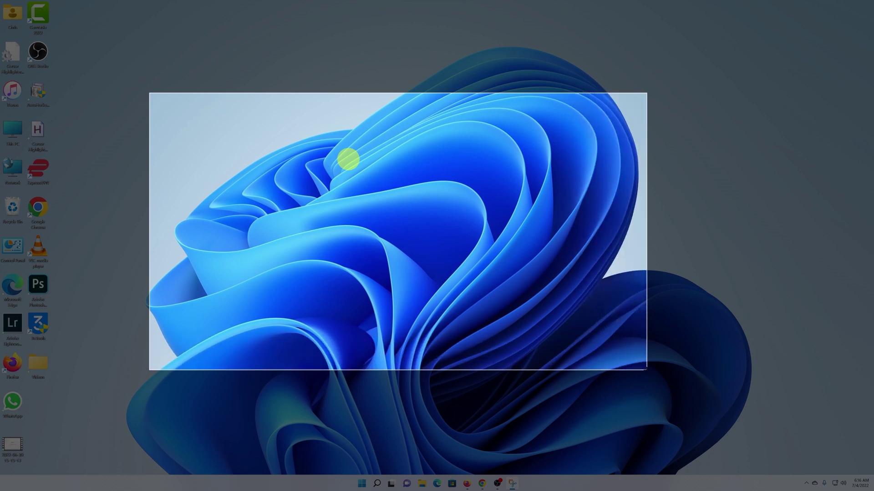
{"action": "left_click_drag", "start_coordinate": [647, 370], "coordinate": [648, 369]}
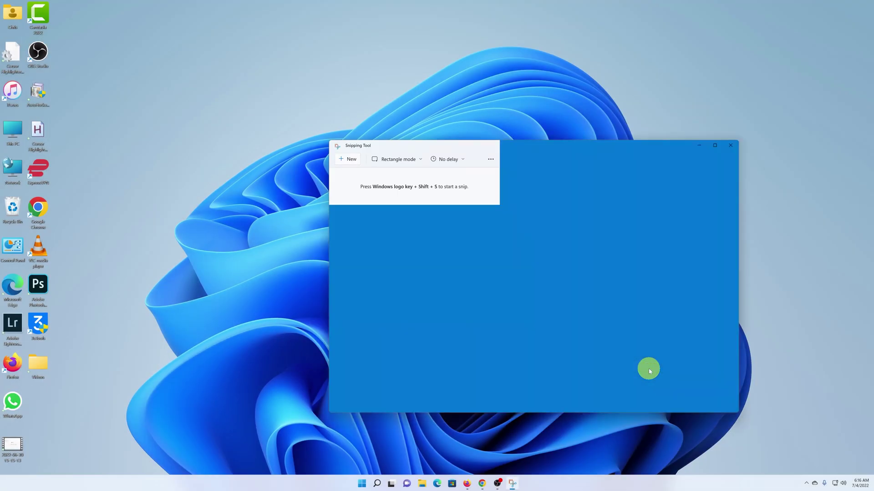
{"action": "left_click_drag", "start_coordinate": [476, 137], "coordinate": [379, 78]}
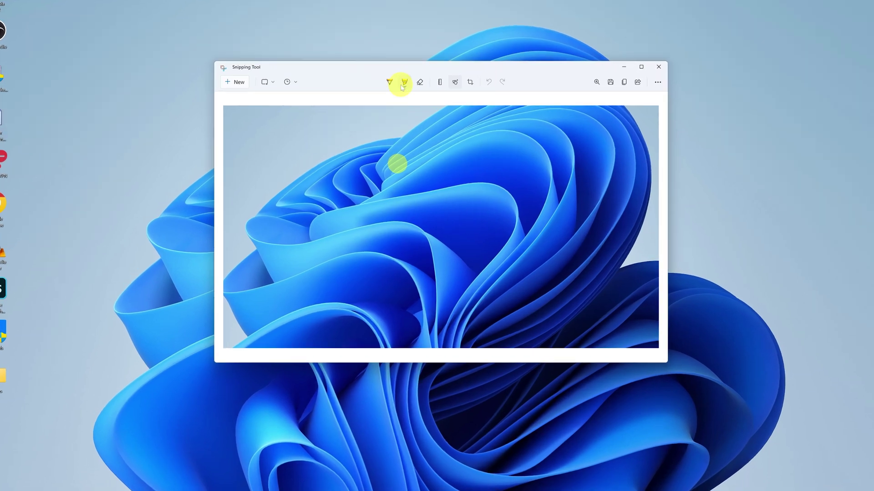
{"action": "left_click", "coordinate": [389, 82]}
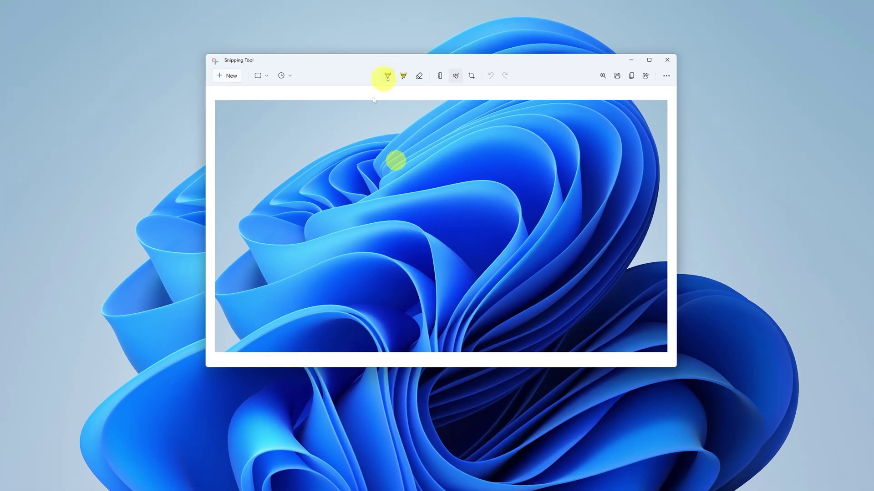
Draw an orange pen squiggle and a green highlighter zigzag on the capture.
{"action": "mouse_move", "coordinate": [321, 152]}
{"action": "left_mouse_down"}
{"action": "mouse_move", "coordinate": [332, 232]}
{"action": "mouse_move", "coordinate": [463, 255]}
{"action": "mouse_move", "coordinate": [489, 247]}
{"action": "left_mouse_up"}
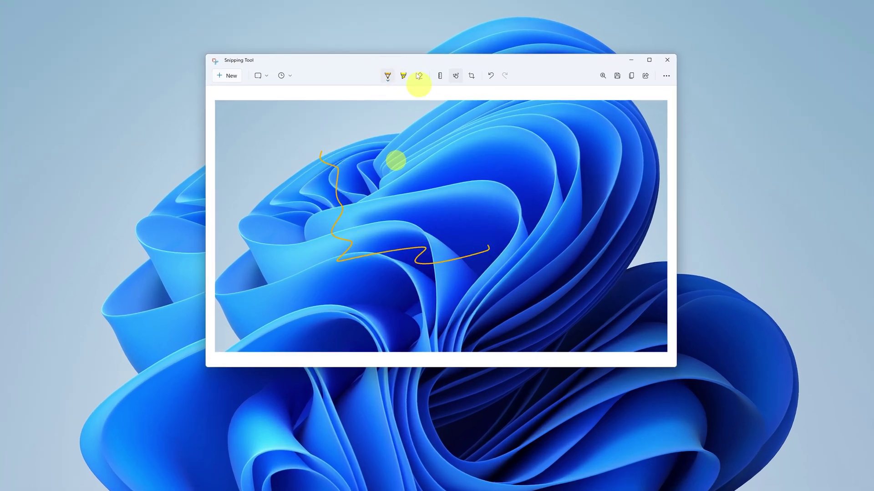
{"action": "left_click", "coordinate": [403, 75]}
{"action": "mouse_move", "coordinate": [450, 130]}
{"action": "left_mouse_down"}
{"action": "mouse_move", "coordinate": [477, 132]}
{"action": "mouse_move", "coordinate": [511, 198]}
{"action": "left_mouse_up"}
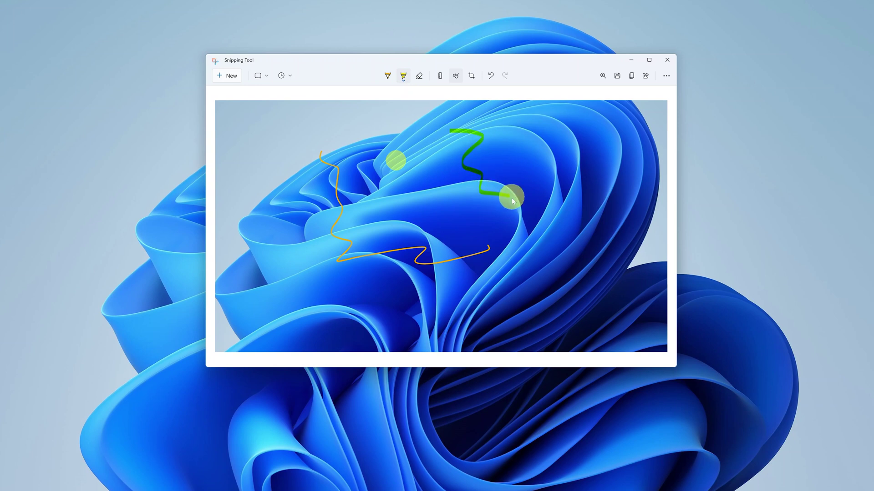
{"action": "left_click_drag", "start_coordinate": [566, 227], "coordinate": [586, 212]}
Set the ballpoint pen to light green, draw a line across the top, then undo it.
{"action": "left_click", "coordinate": [387, 77]}
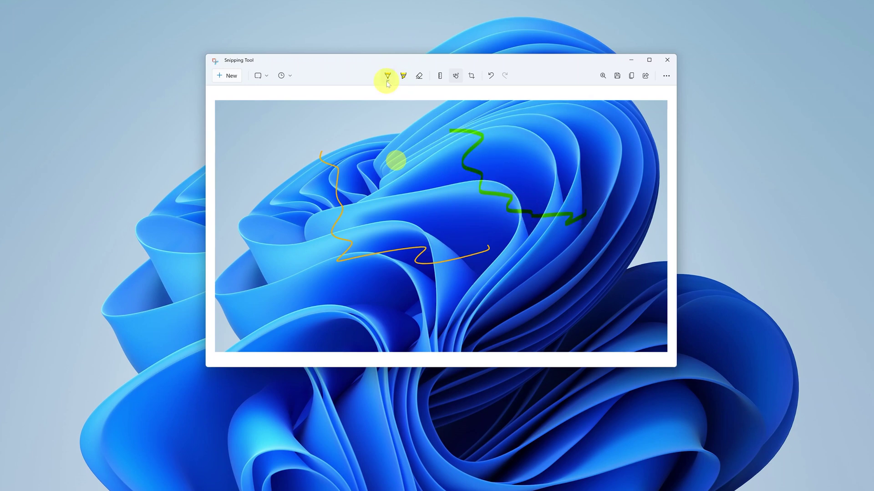
{"action": "left_click", "coordinate": [388, 77]}
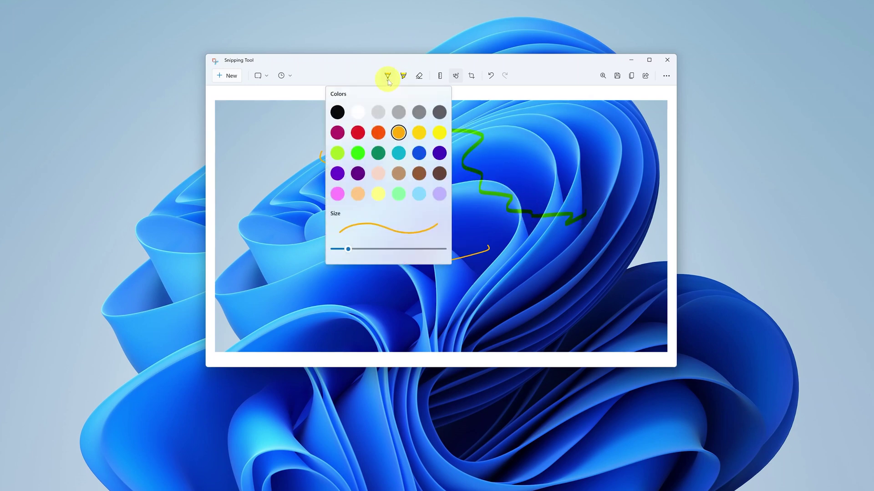
{"action": "left_click", "coordinate": [358, 152]}
{"action": "mouse_move", "coordinate": [270, 145]}
{"action": "left_mouse_down"}
{"action": "mouse_move", "coordinate": [302, 133]}
{"action": "mouse_move", "coordinate": [516, 144]}
{"action": "left_mouse_up"}
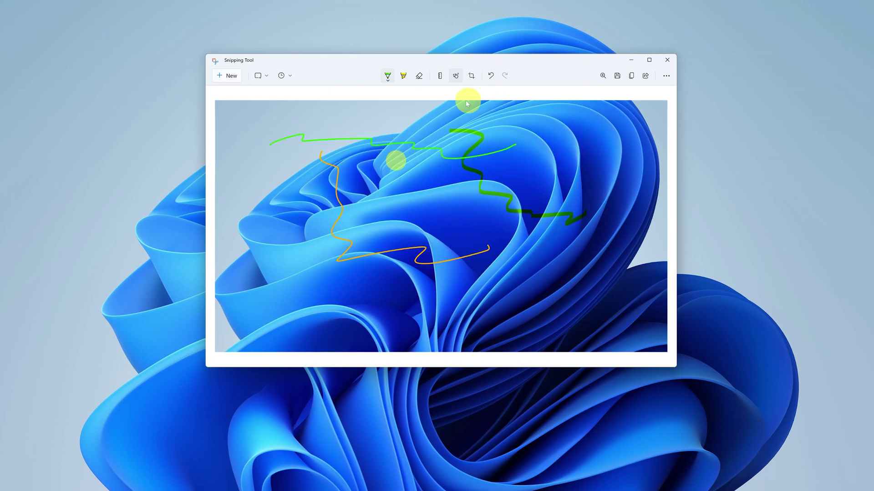
{"action": "left_click", "coordinate": [491, 76]}
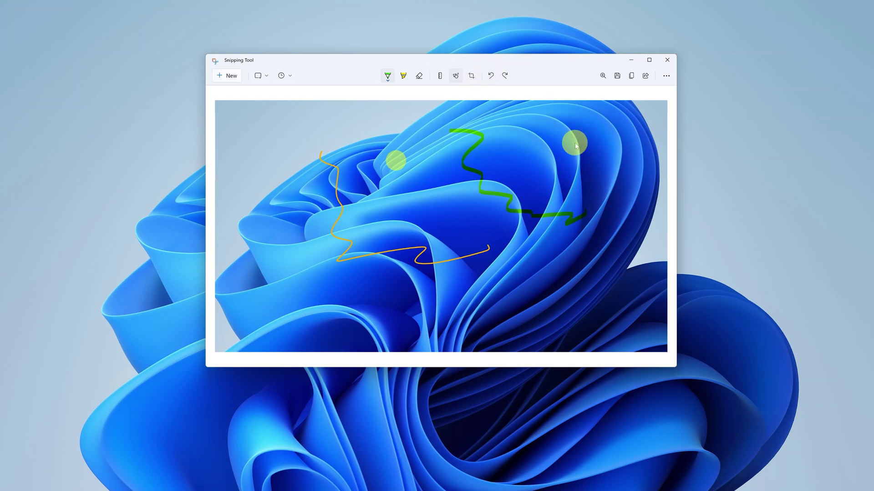
{"action": "left_click", "coordinate": [617, 76]}
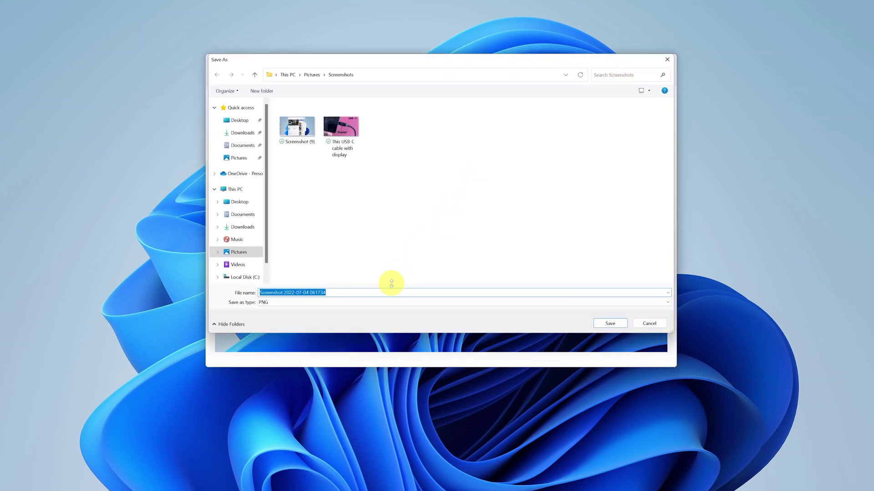
Save the annotated capture as PNG under its default name in Pictures > Screenshots.
{"action": "left_click", "coordinate": [608, 323]}
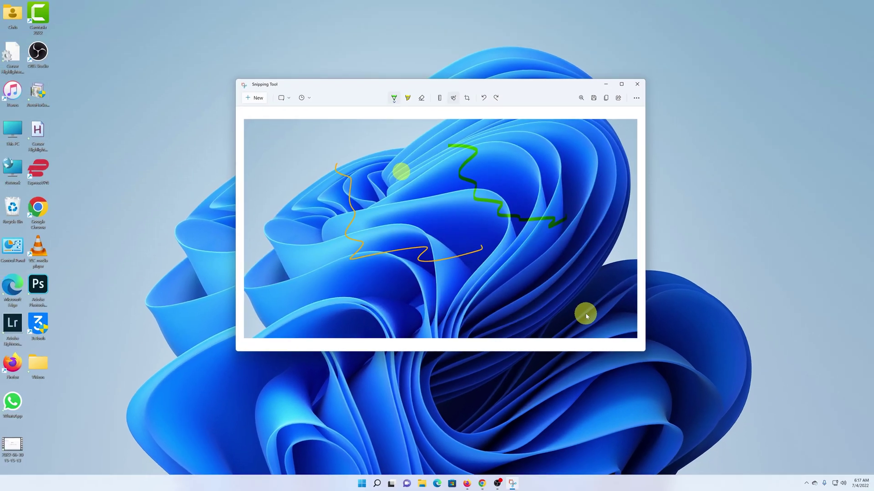
{"action": "left_click", "coordinate": [256, 99]}
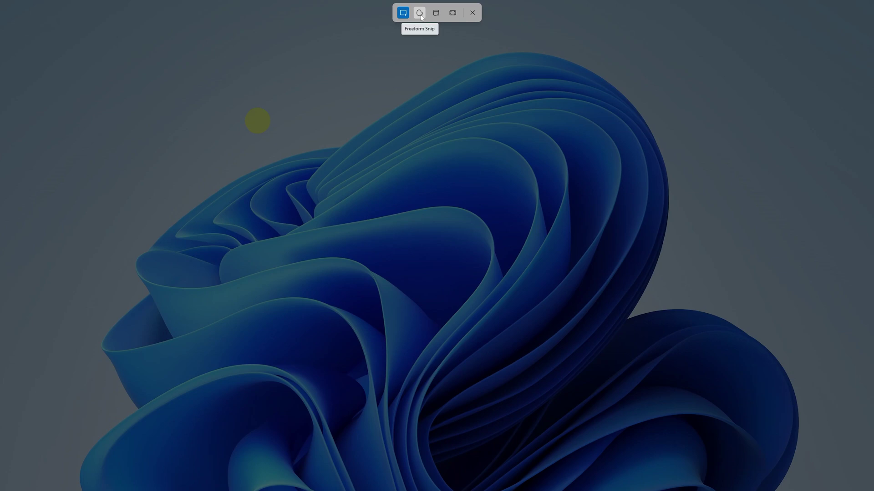
{"action": "left_click", "coordinate": [419, 13]}
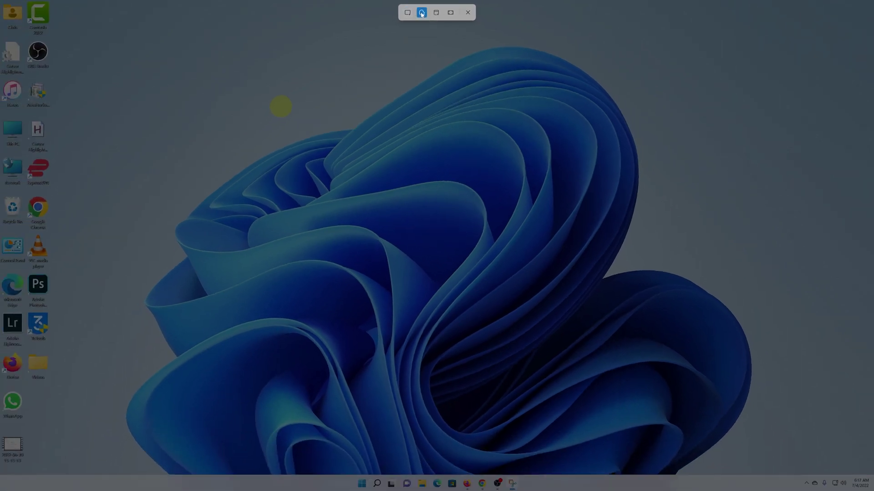
{"action": "mouse_move", "coordinate": [192, 113]}
{"action": "left_mouse_down"}
{"action": "mouse_move", "coordinate": [205, 131]}
{"action": "mouse_move", "coordinate": [324, 88]}
{"action": "mouse_move", "coordinate": [471, 74]}
{"action": "mouse_move", "coordinate": [573, 124]}
{"action": "mouse_move", "coordinate": [627, 237]}
{"action": "mouse_move", "coordinate": [435, 399]}
{"action": "left_mouse_up"}
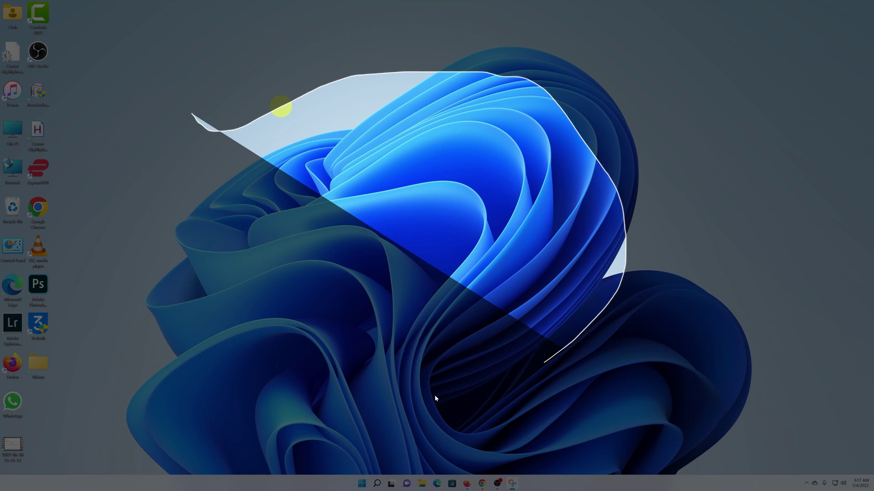
{"action": "mouse_move", "coordinate": [435, 398]}
{"action": "left_mouse_down"}
{"action": "mouse_move", "coordinate": [224, 132]}
{"action": "mouse_move", "coordinate": [240, 130]}
{"action": "left_mouse_up"}
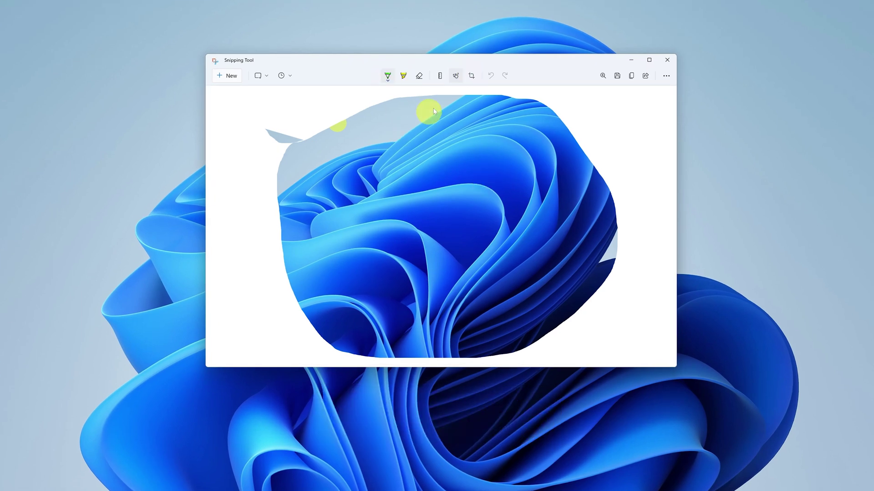
Check the Screenshots save location, close Save As without saving, and move the window over the browsers.
{"action": "left_click", "coordinate": [617, 76]}
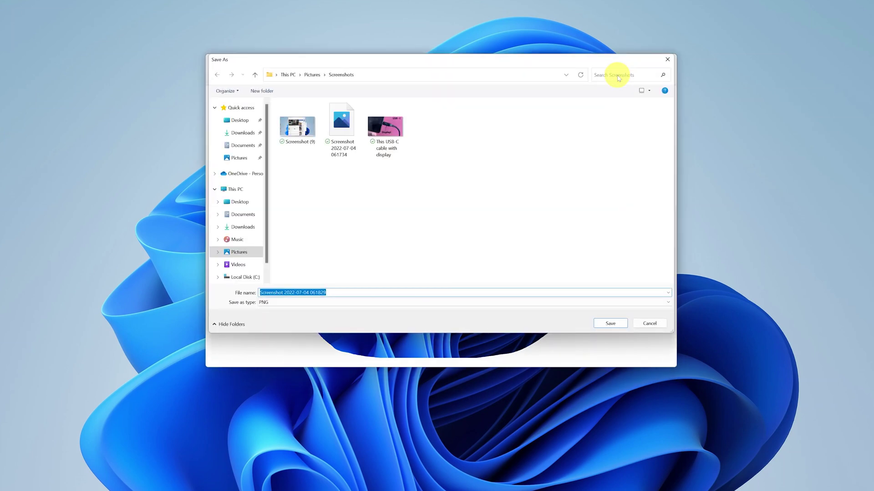
{"action": "left_click", "coordinate": [667, 59]}
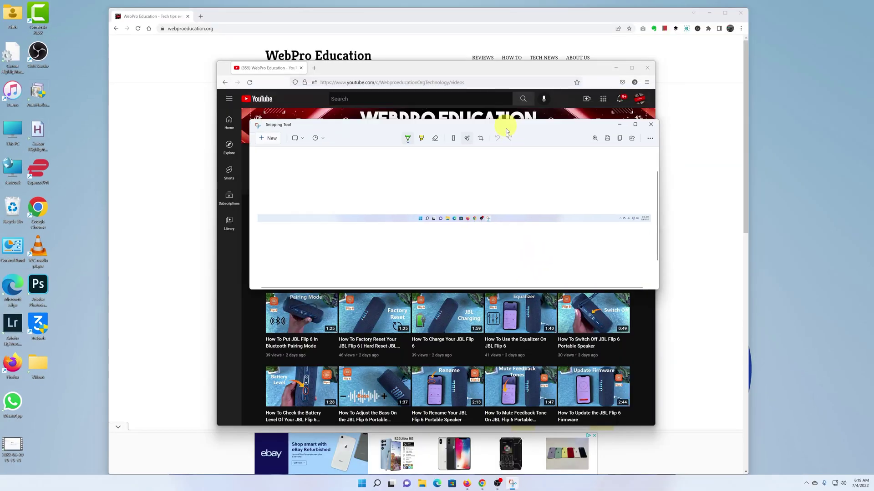
{"action": "left_click_drag", "start_coordinate": [505, 128], "coordinate": [448, 204]}
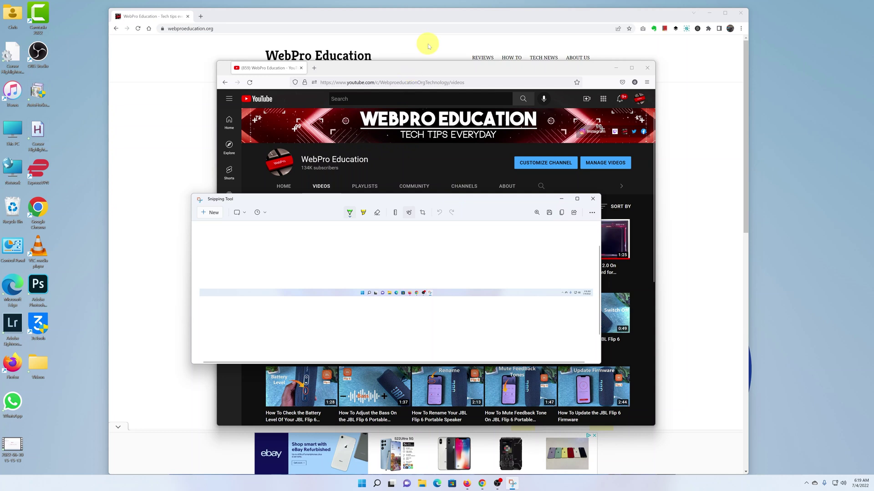
Take a Window snip of the Firefox YouTube window and move the editor window higher.
{"action": "left_click", "coordinate": [211, 213]}
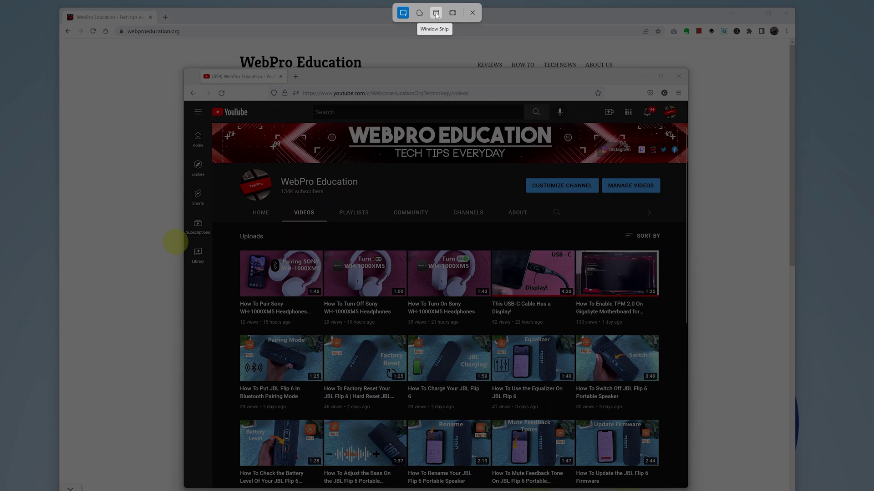
{"action": "left_click", "coordinate": [436, 13]}
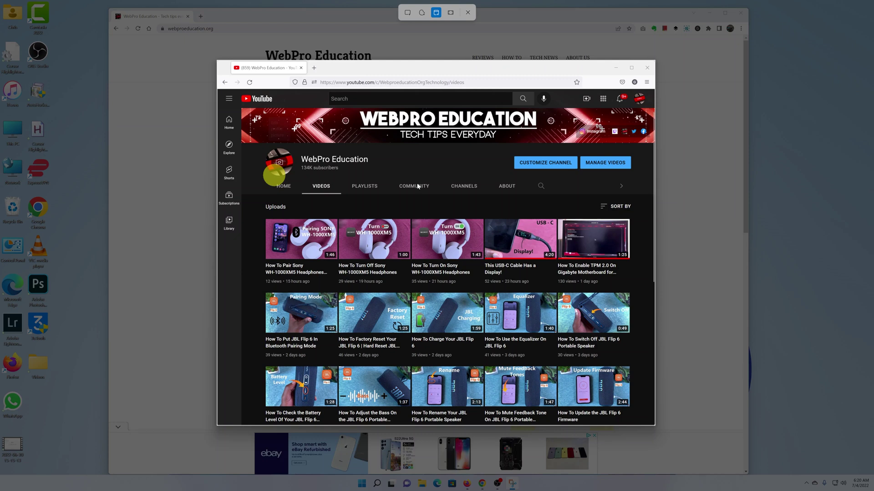
{"action": "left_click", "coordinate": [437, 71]}
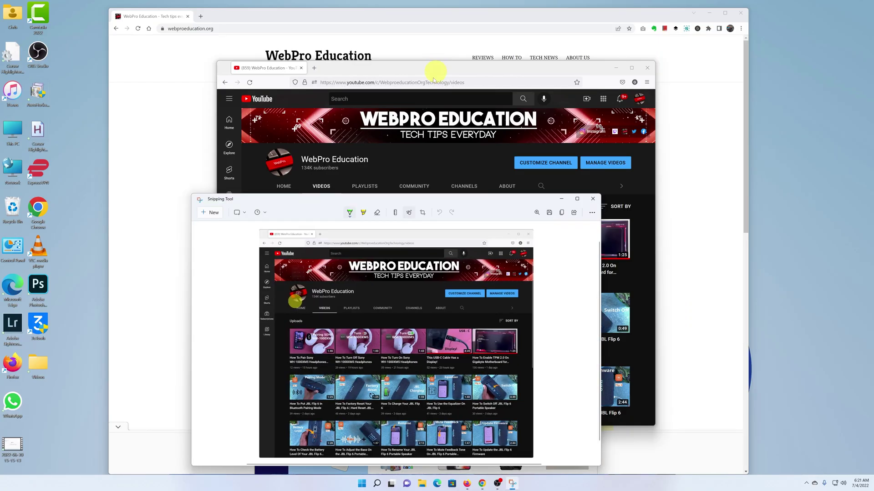
{"action": "left_click_drag", "start_coordinate": [429, 201], "coordinate": [448, 91]}
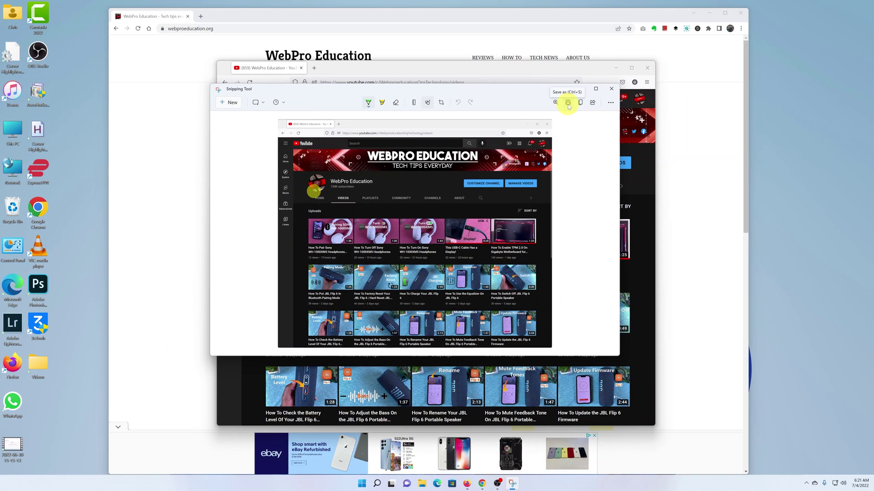
{"action": "left_click", "coordinate": [232, 103]}
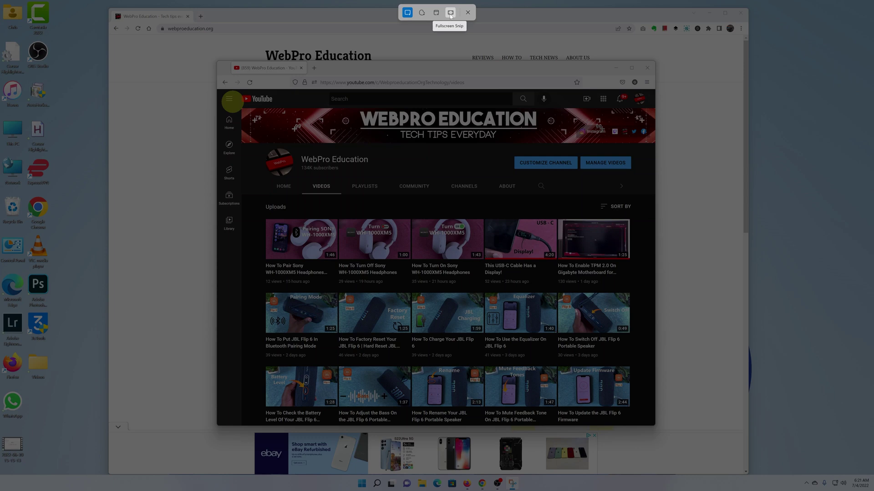
Capture a Fullscreen snip, then bring the YouTube browser window forward and close it.
{"action": "left_click", "coordinate": [450, 13]}
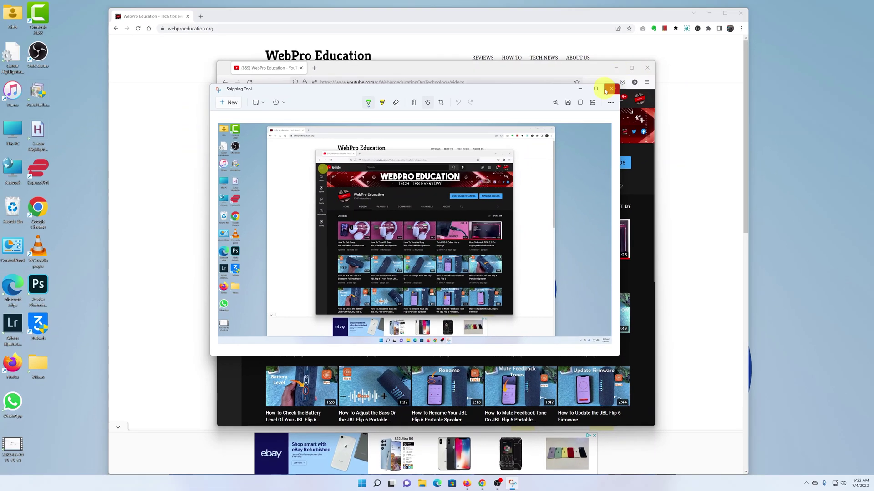
{"action": "left_click", "coordinate": [586, 72]}
{"action": "left_click", "coordinate": [651, 68]}
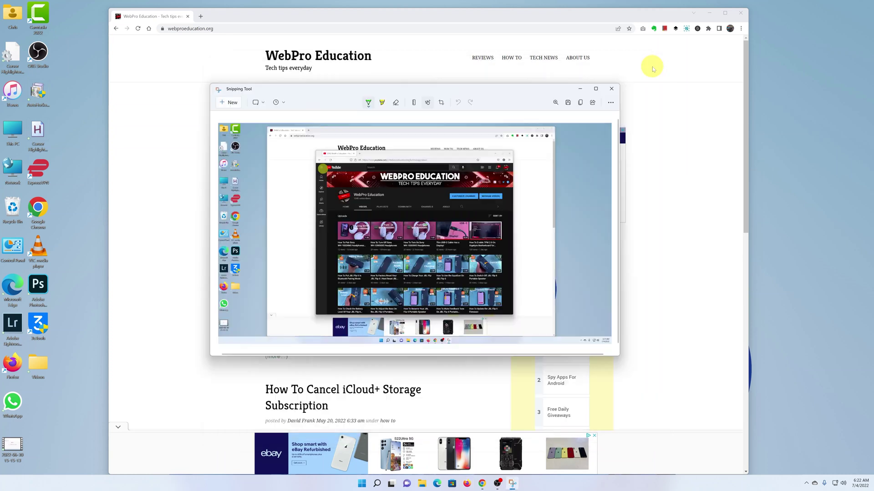
Close the Chrome browser window and then the Snipping Tool window.
{"action": "left_click", "coordinate": [741, 14]}
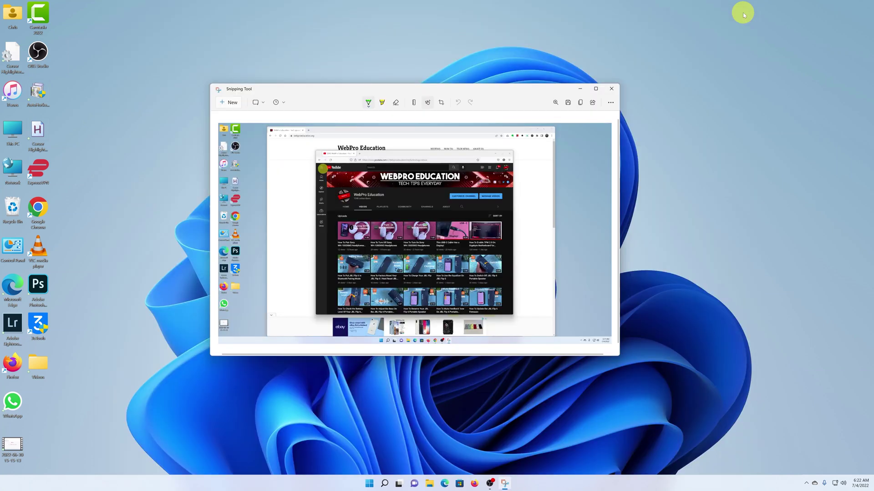
{"action": "left_click", "coordinate": [612, 88]}
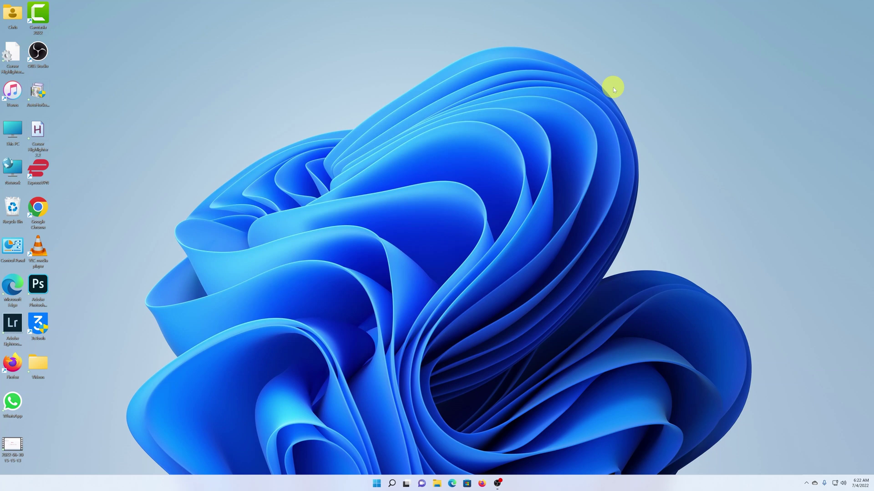
Pin Snipping Tool to the taskbar from a Start search for 'snippin', then test-launch and close it.
{"action": "left_click", "coordinate": [377, 484]}
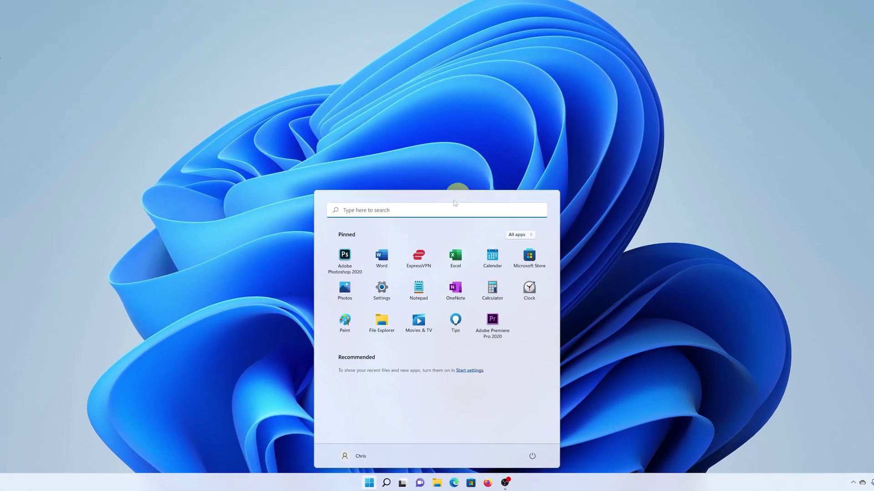
{"action": "left_click", "coordinate": [454, 205]}
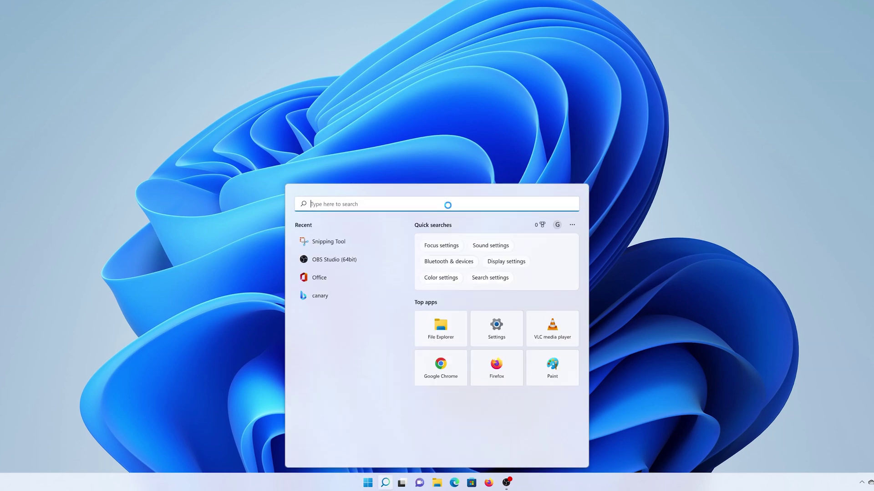
{"action": "type", "text": "snippin"}
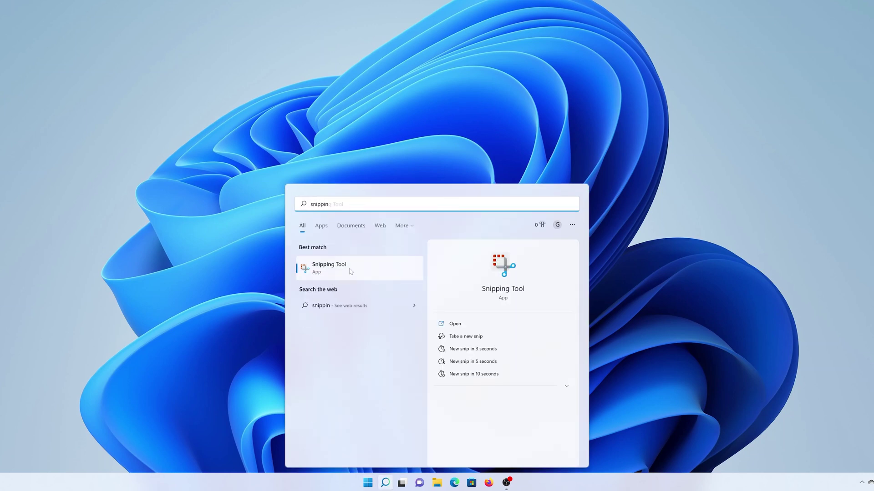
{"action": "right_click", "coordinate": [375, 268]}
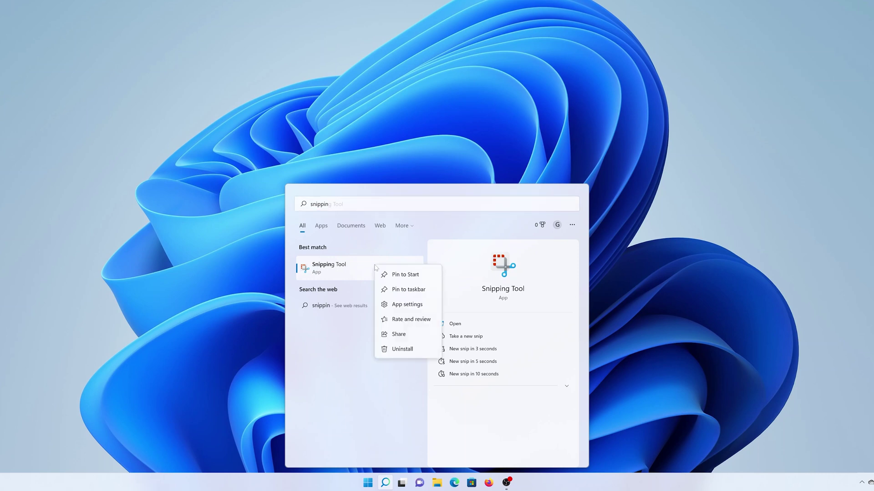
{"action": "left_click", "coordinate": [418, 291]}
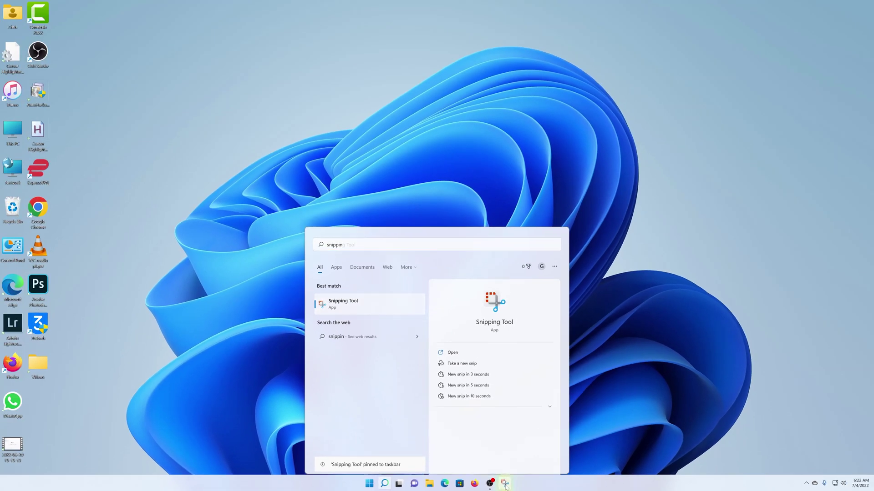
{"action": "left_click", "coordinate": [505, 484]}
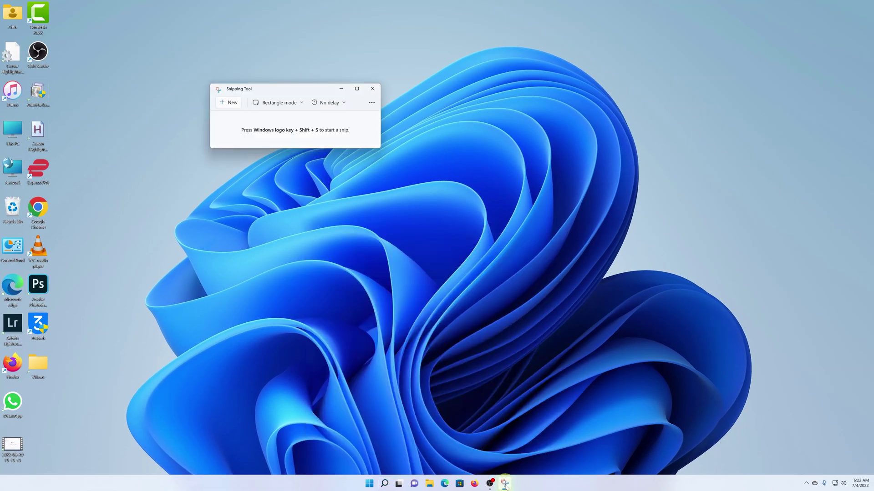
{"action": "left_click", "coordinate": [372, 90]}
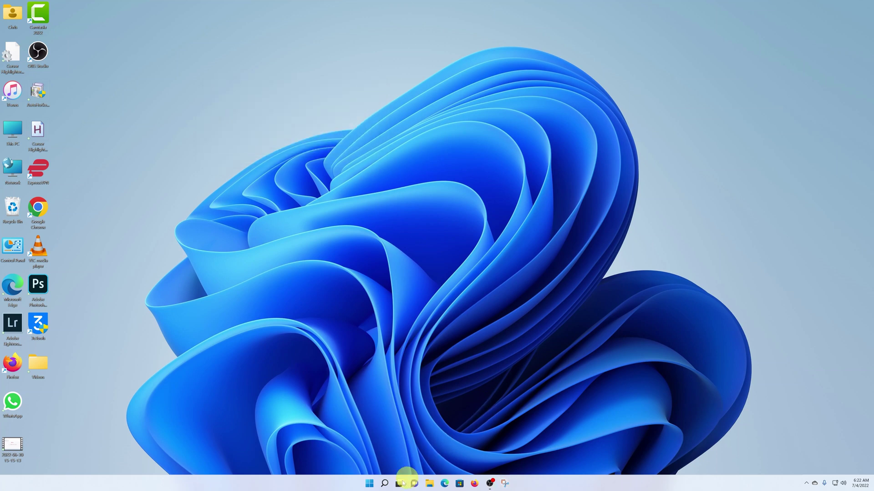
Search Start for 'snip' and pin the Snipping Tool result to Start.
{"action": "left_click", "coordinate": [369, 485]}
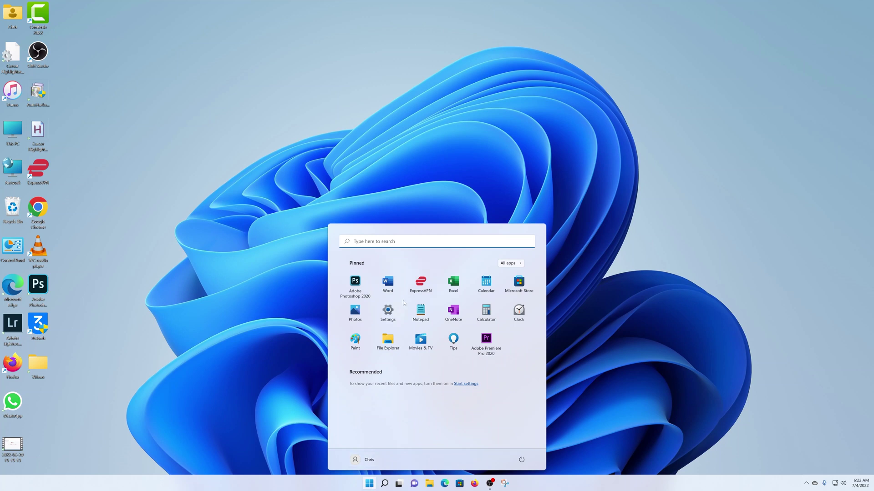
{"action": "left_click", "coordinate": [457, 241]}
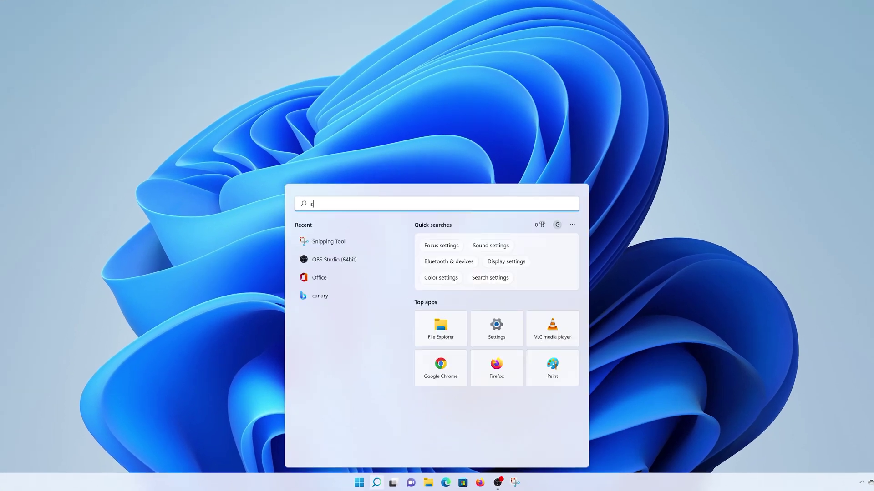
{"action": "type", "text": "snip"}
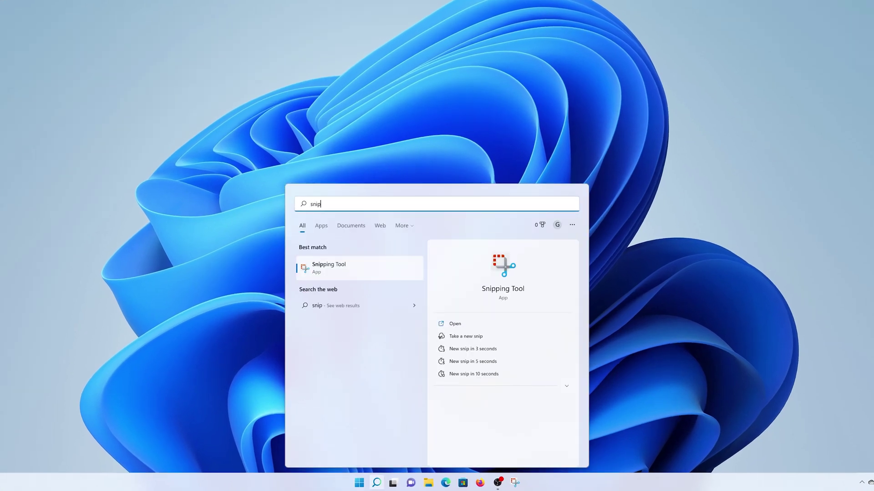
{"action": "right_click", "coordinate": [383, 271]}
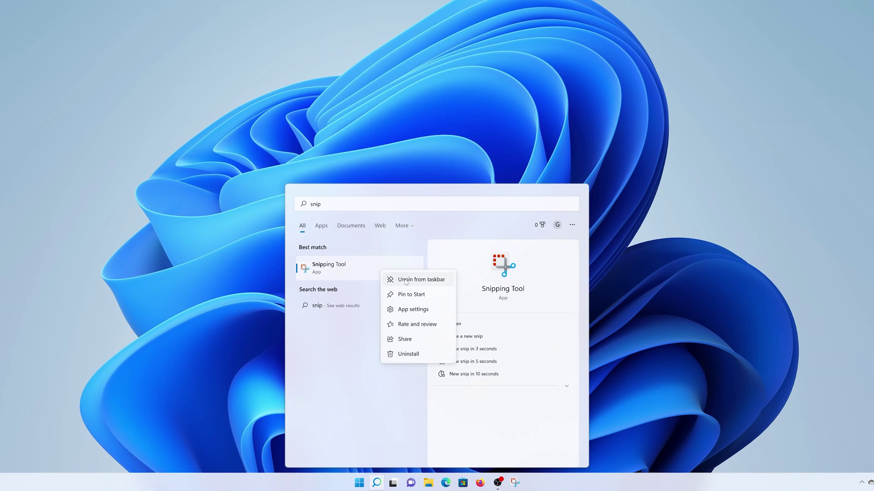
{"action": "left_click", "coordinate": [414, 295]}
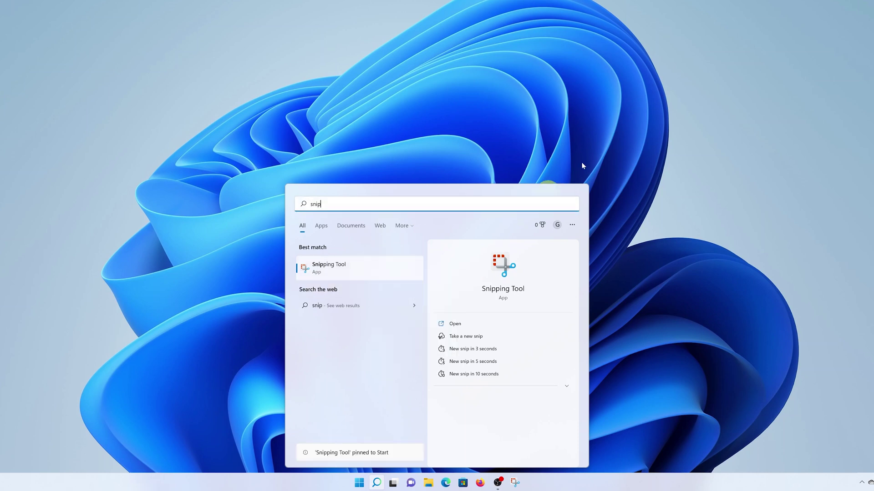
Check that the new Snipping Tool pin appears in Start, then return to the desktop.
{"action": "left_click", "coordinate": [641, 108]}
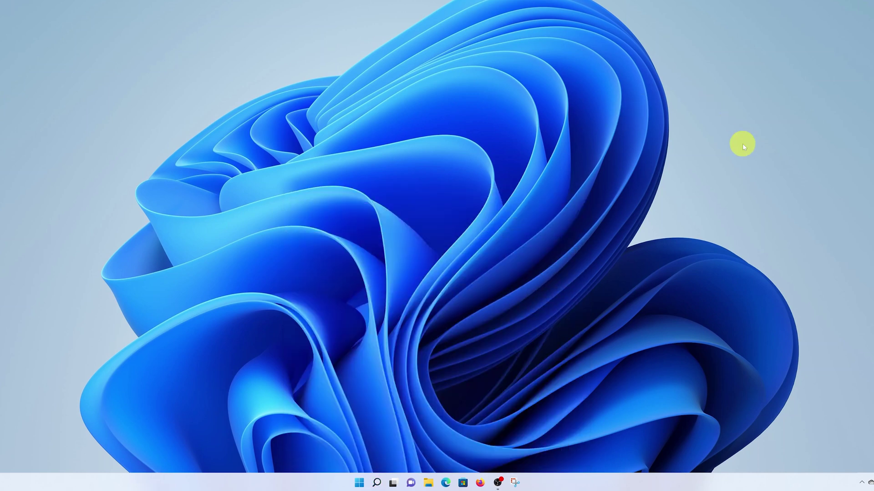
{"action": "left_click", "coordinate": [359, 484]}
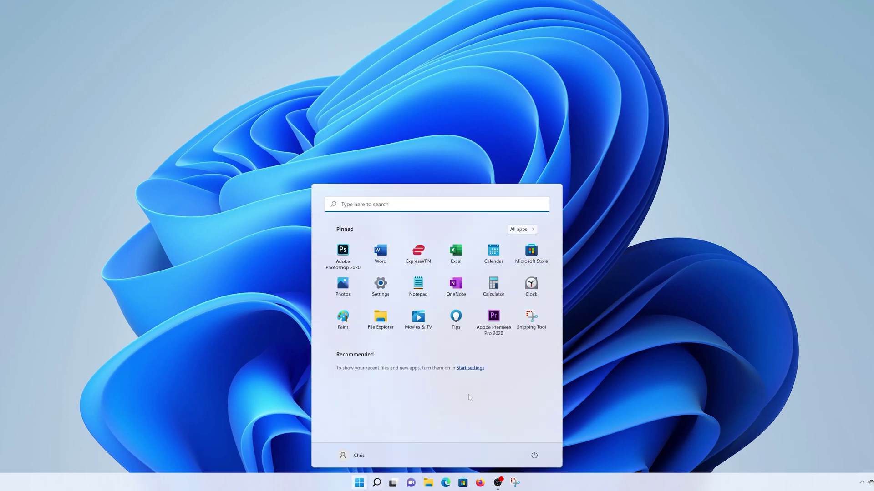
{"action": "left_click", "coordinate": [667, 288]}
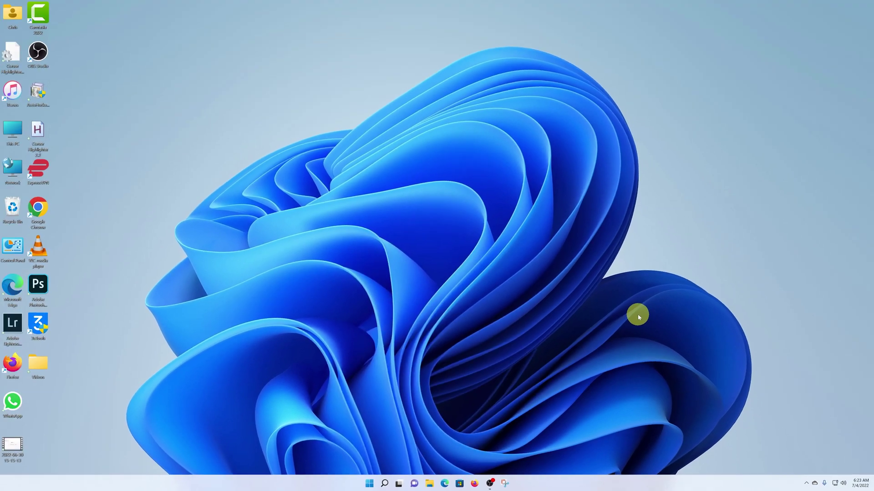